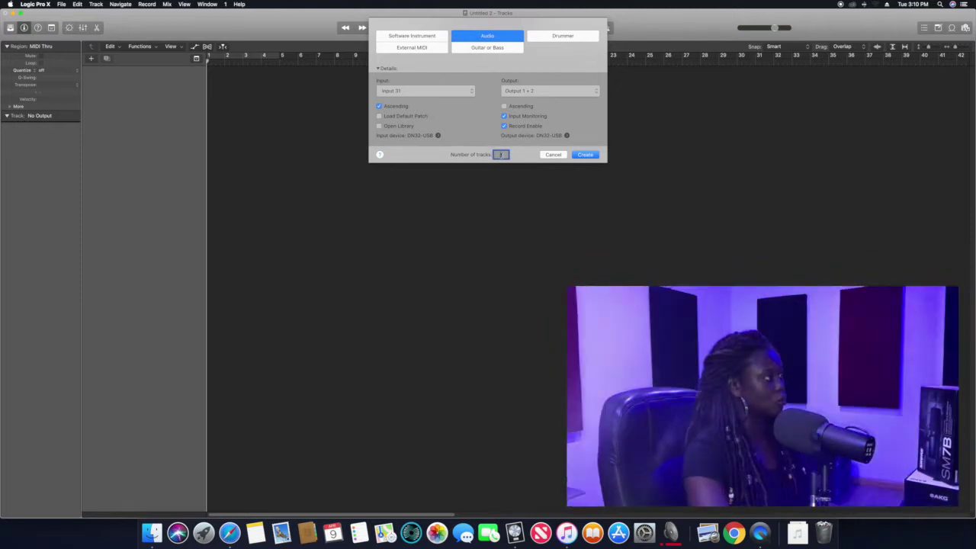
Add 32 new audio tracks and scroll the track list to check Audio 1 through Audio 32.
type("32")
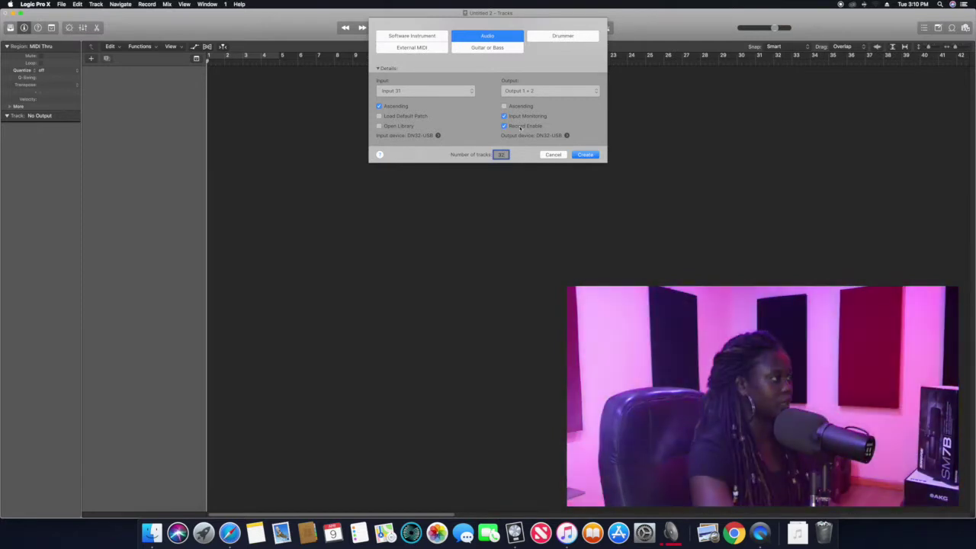
left_click(585, 154)
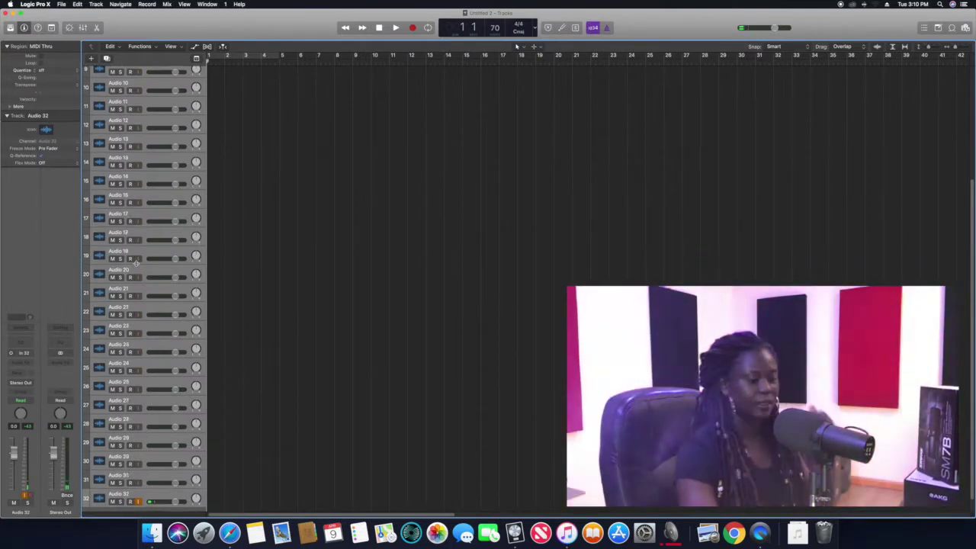
scroll(136, 264, "down", 1)
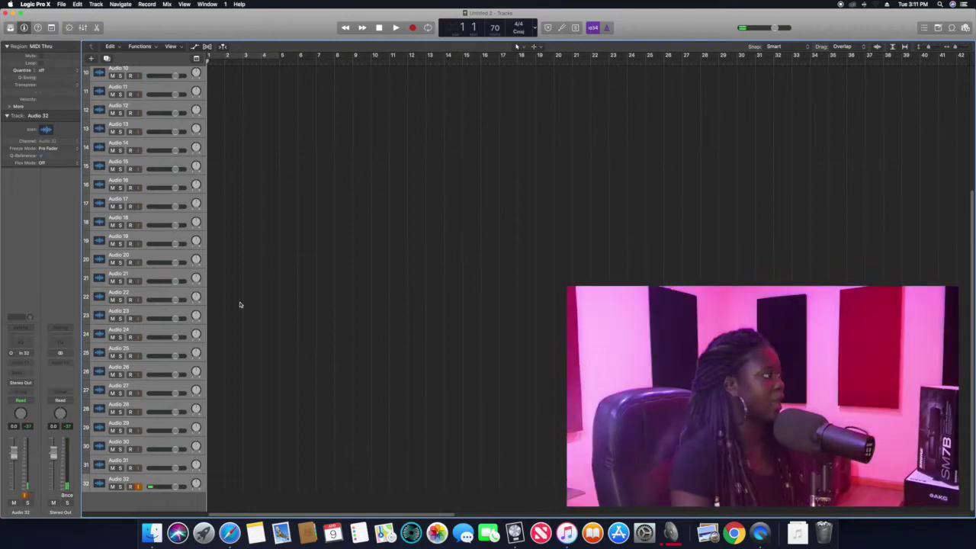
scroll(123, 264, "up", 2)
scroll(123, 264, "up", 5)
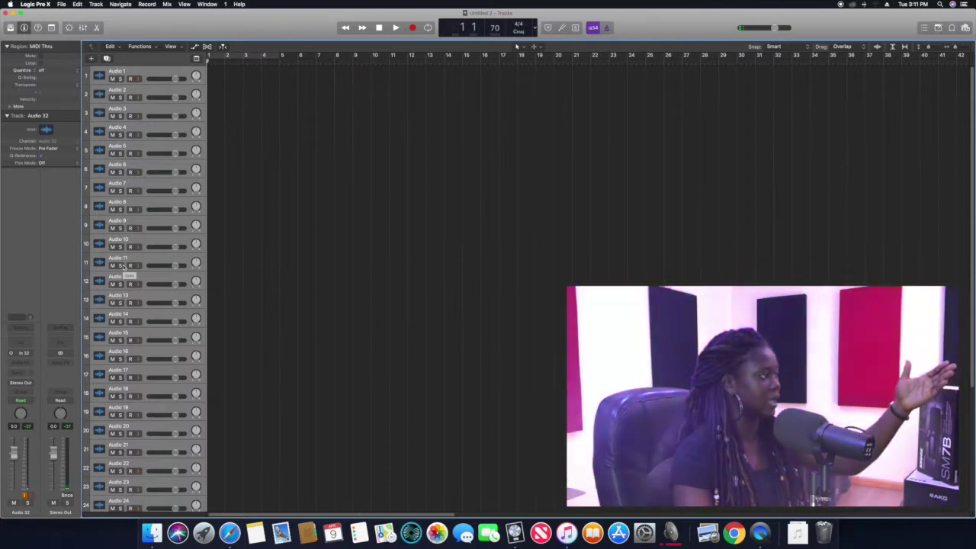
scroll(123, 265, "down", 6)
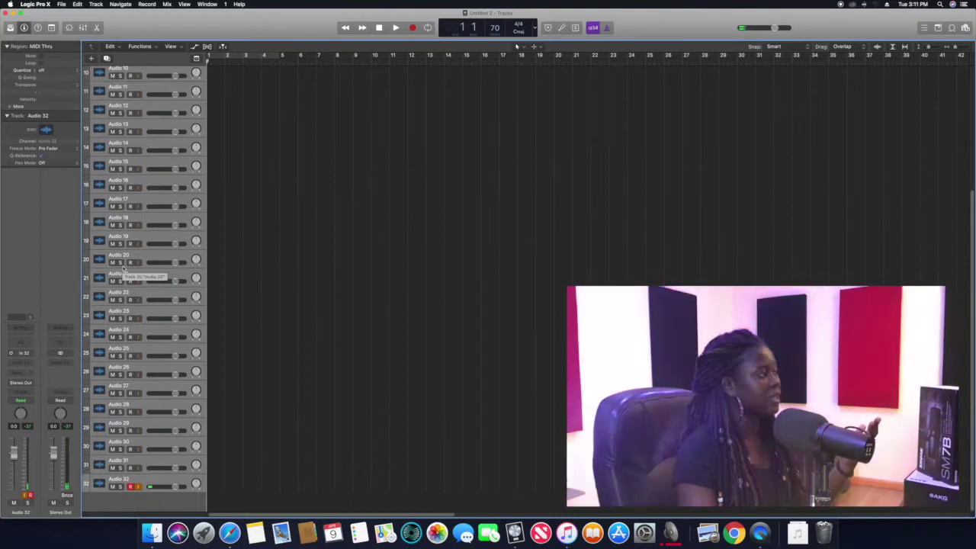
scroll(124, 266, "up", 4)
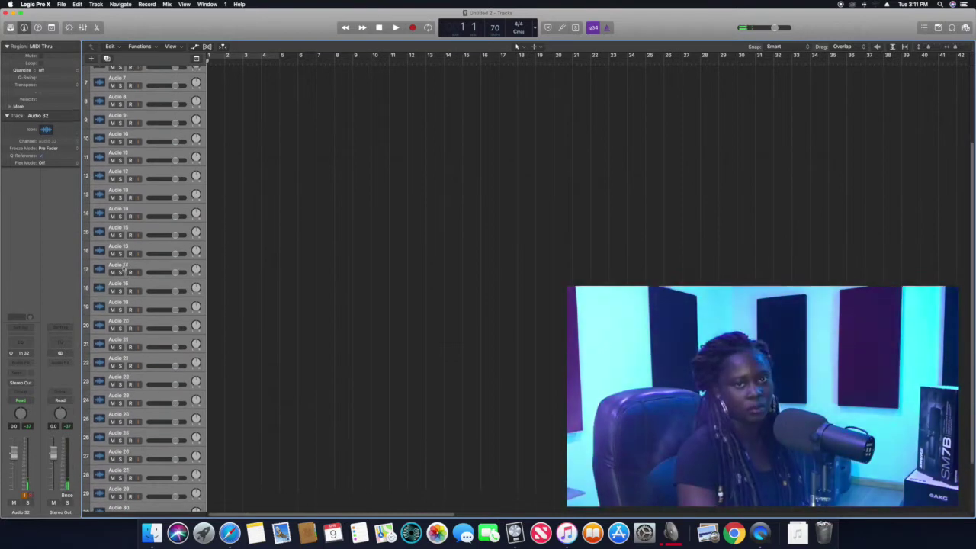
scroll(124, 268, "up", 2)
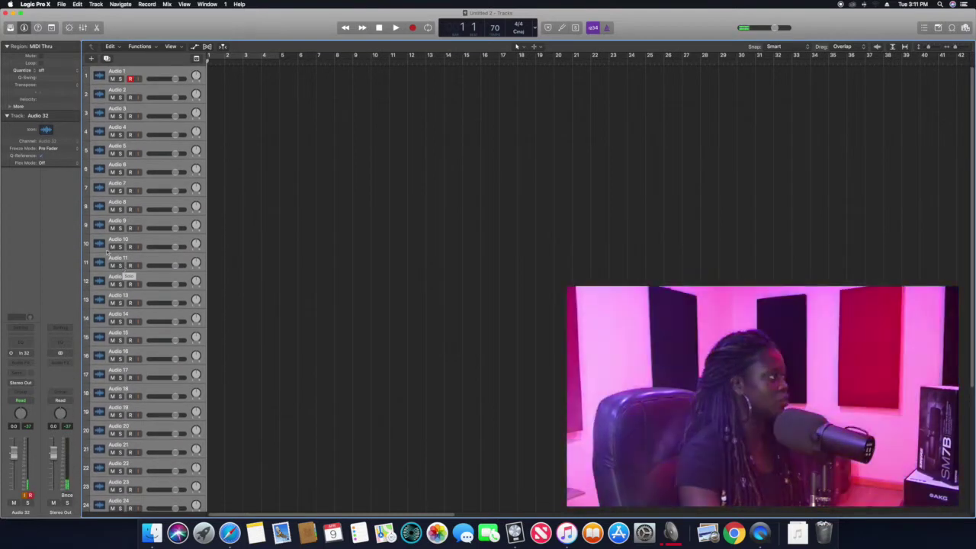
Rename tracks 1–4 to KICK OUT, KICK IN, SNARE TOP and SNARE BOTTOM.
left_click(112, 71)
double_click(113, 71)
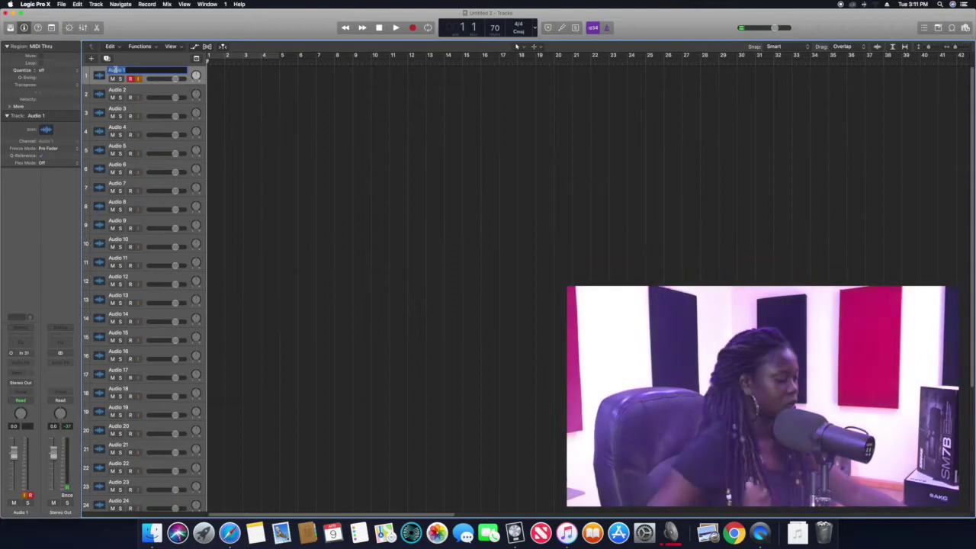
key("BackSpace")
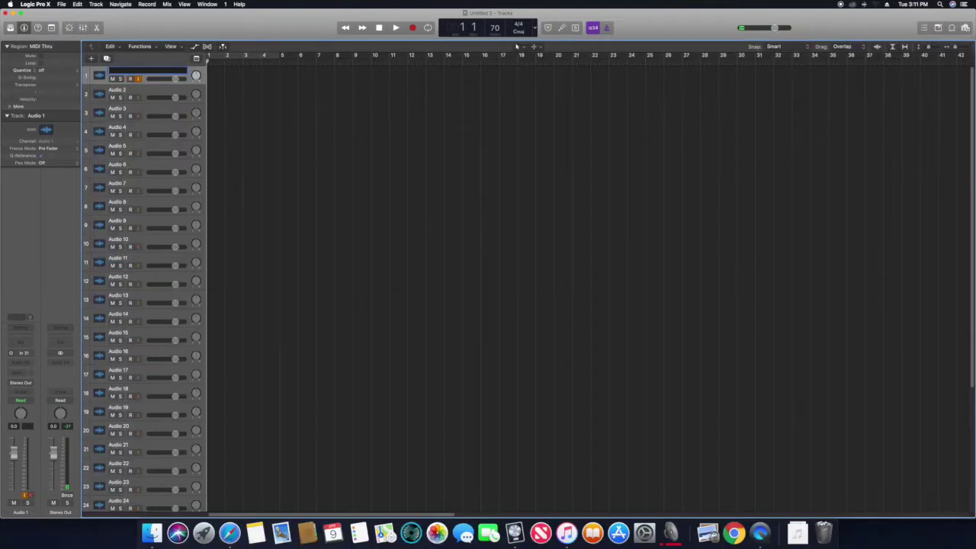
type("KICK OUT")
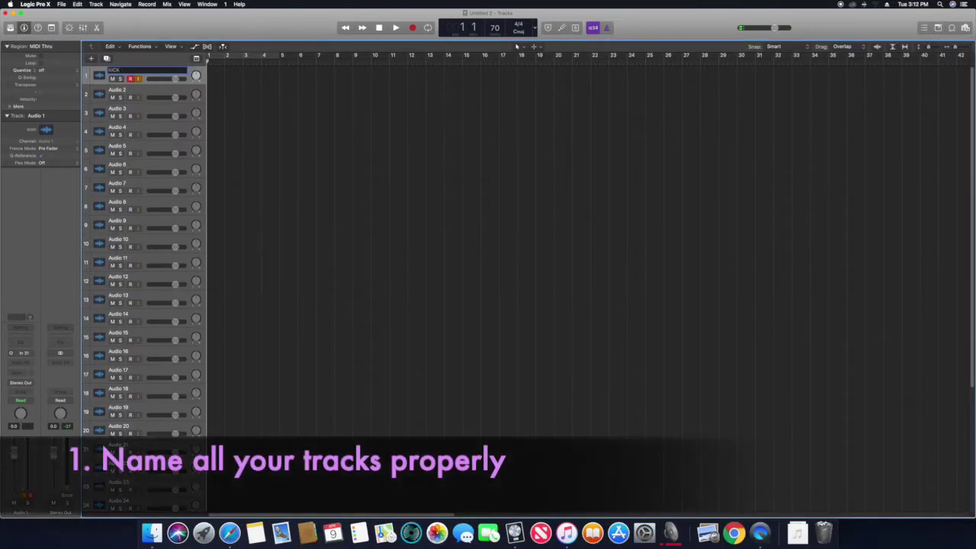
key("Tab")
type("KICK IN")
key("Tab")
type("SNARE TOP")
key("Tab")
type("SNARE BOTTOM")
key("Tab")
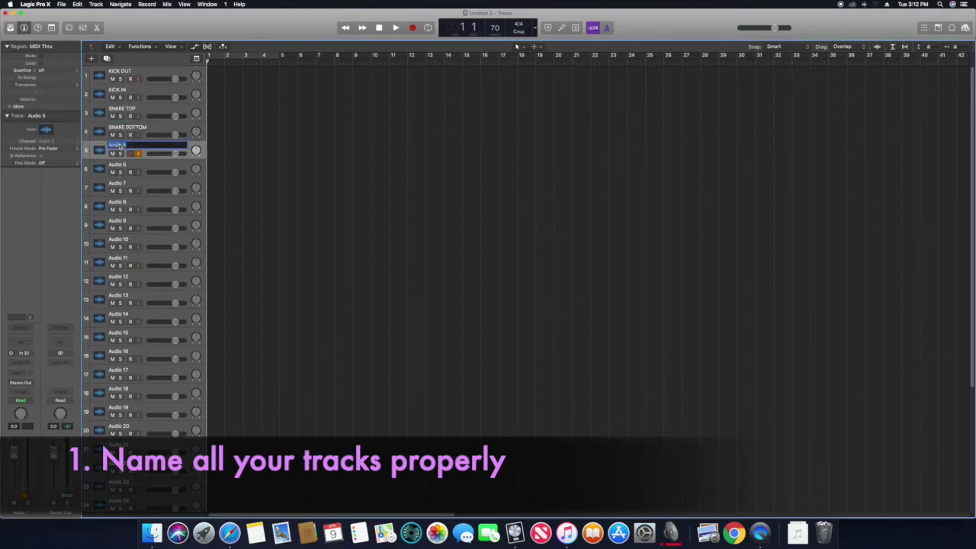
Name tracks 5–9 HIHAT, TOM 1, TOM 2, TOM 3 and FLOOR TOM.
type("HIHAT")
key("Tab")
type("TOM 1")
key("Tab")
type("TOM 2")
key("Tab")
type("TOM 3")
key("Tab")
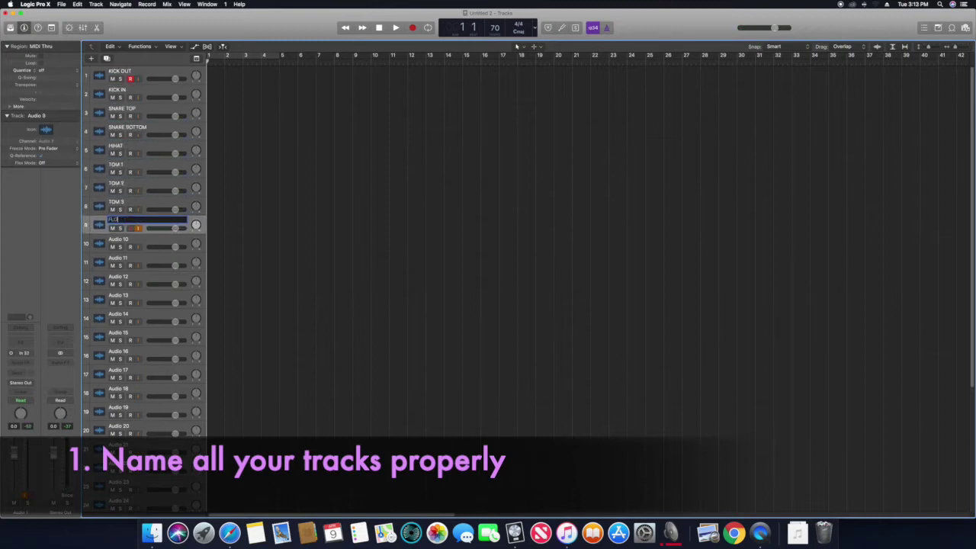
type("FLOOR TOM")
key("Tab")
left_click(141, 227)
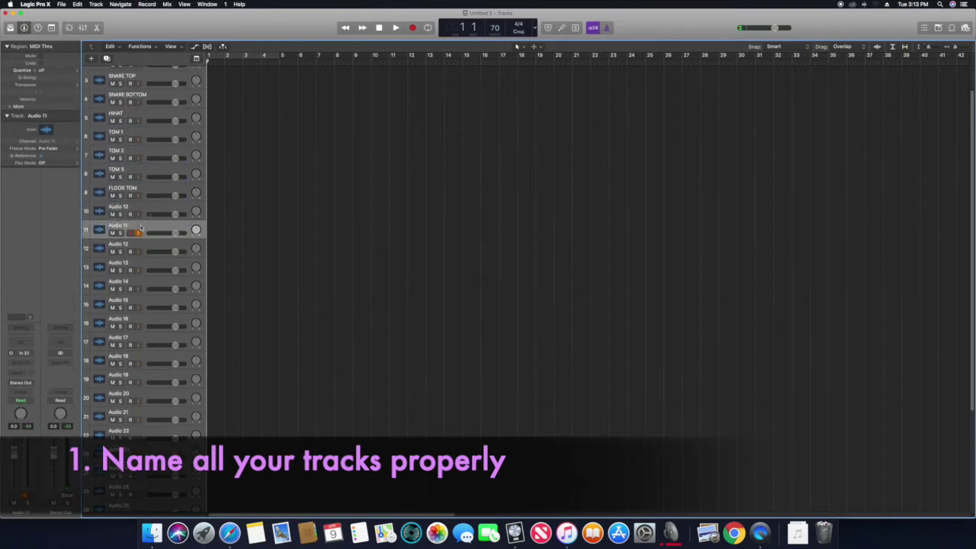
Assign each track its matching numbered input while stepping down the track list.
left_click(23, 352)
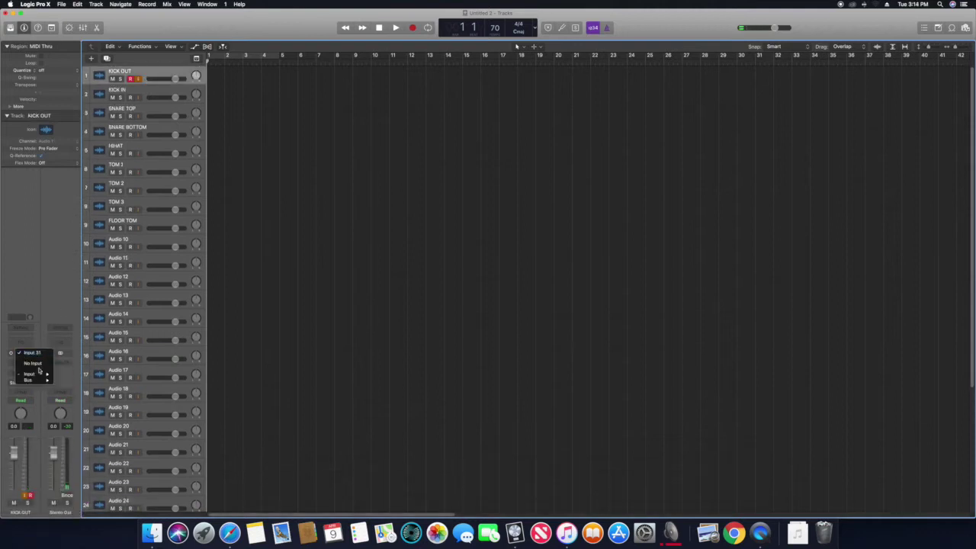
mouse_move(38, 378)
key("Down")
key("Down")
key("Down")
key("Down")
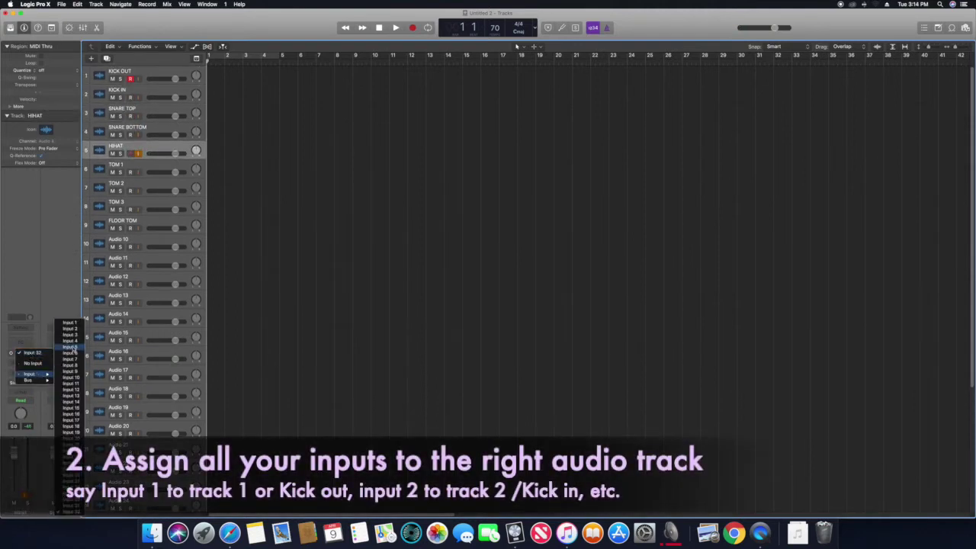
left_click(69, 365)
key("Down")
key("Down")
key("Down")
key("Down")
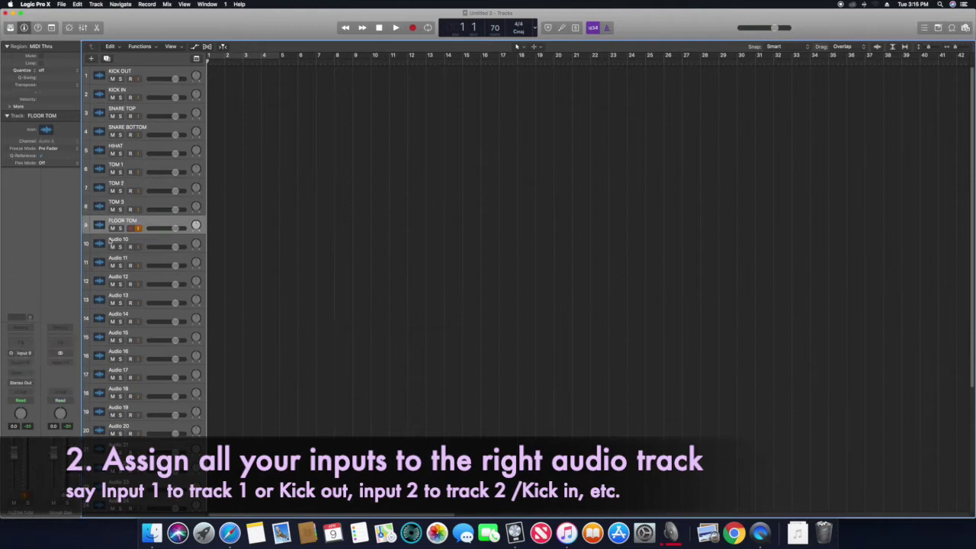
key("Down")
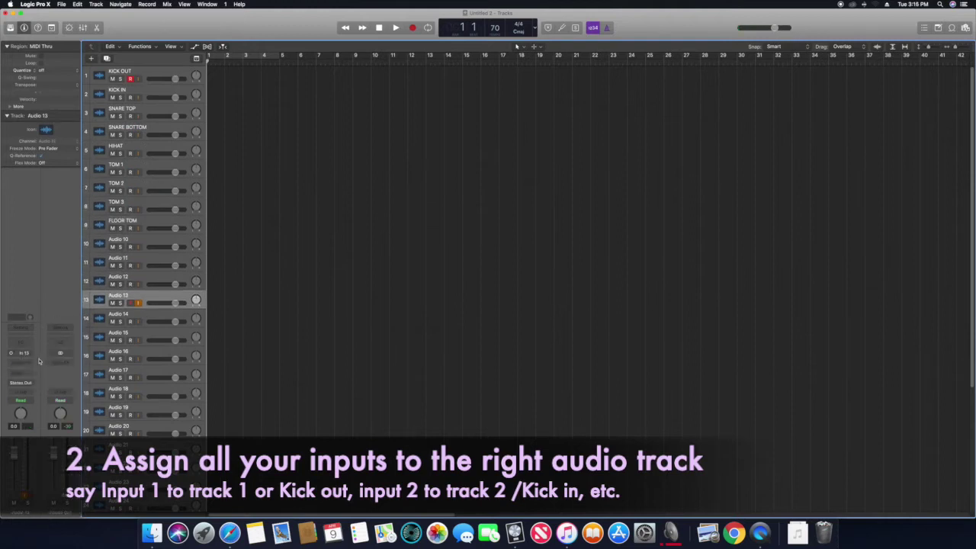
key("Down")
key("Down")
left_click(23, 352)
key("Down")
key("Down")
key("Down")
key("Down")
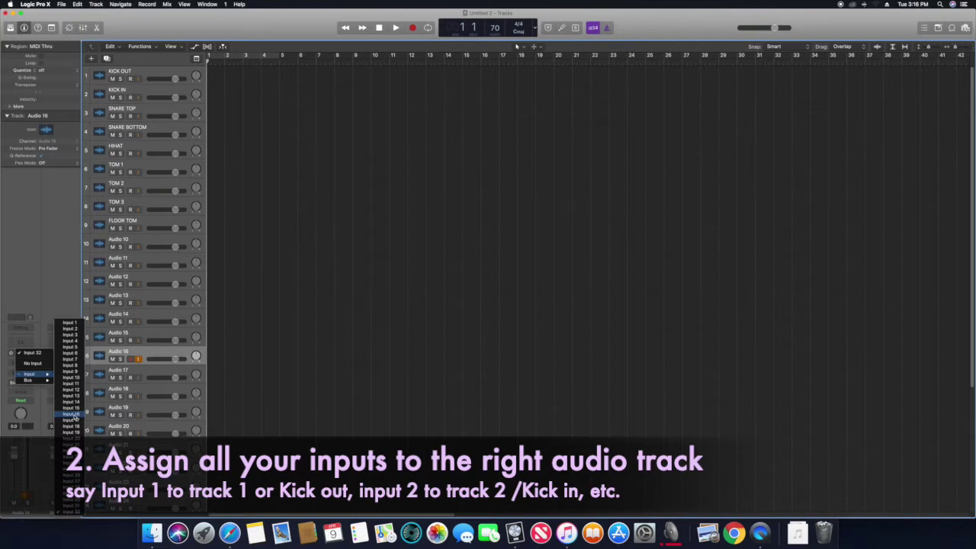
key("Escape")
key("Up")
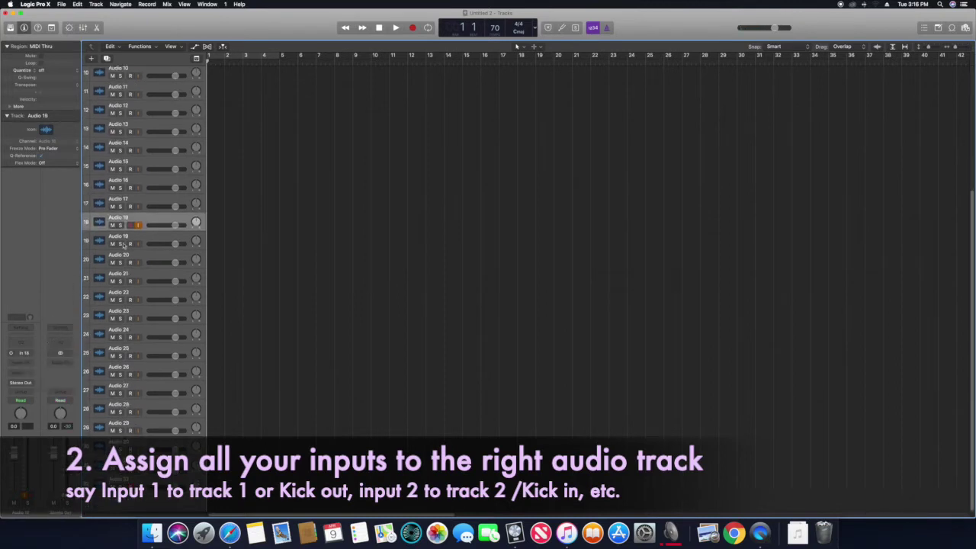
key("Down")
key("Down")
key("Down")
Finish matching inputs through track 30 with Input 30, then start renaming track 10.
left_click(23, 353)
key("Down")
key("Down")
key("Down")
key("Down")
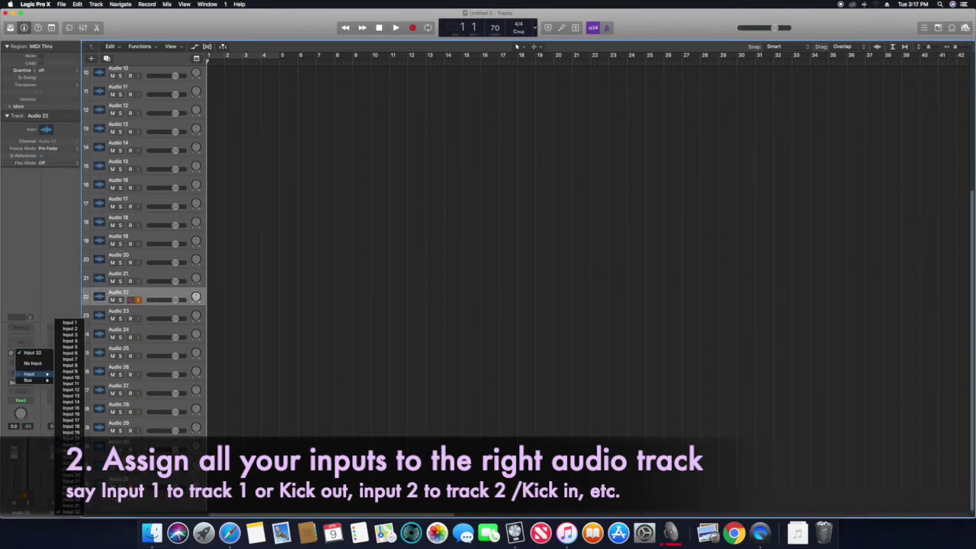
key("Down")
key("Down")
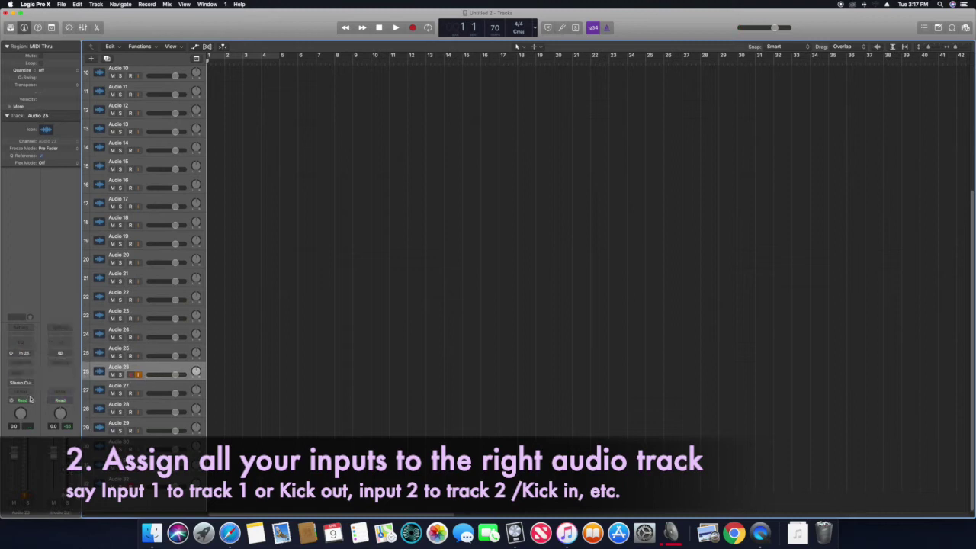
mouse_move(44, 373)
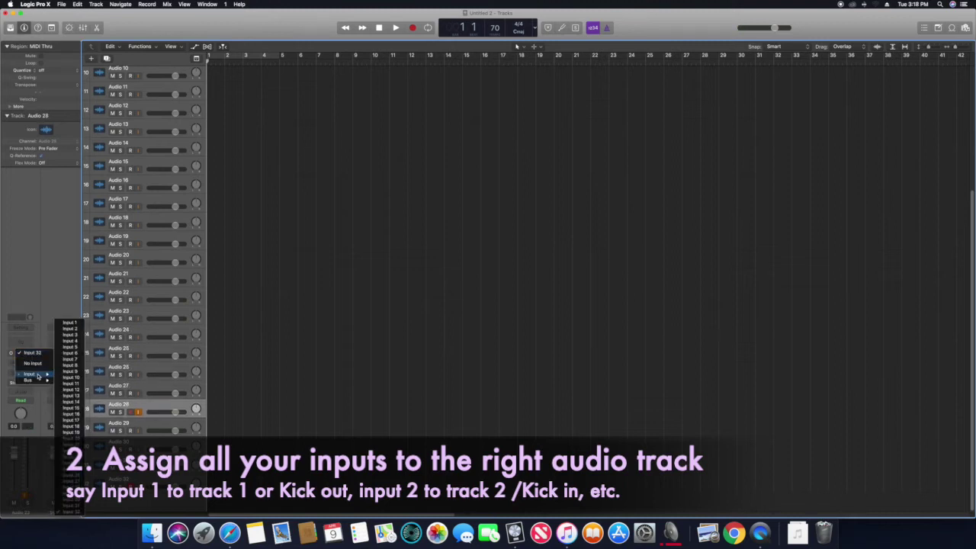
left_click(34, 404)
key("Down")
key("Down")
key("Down")
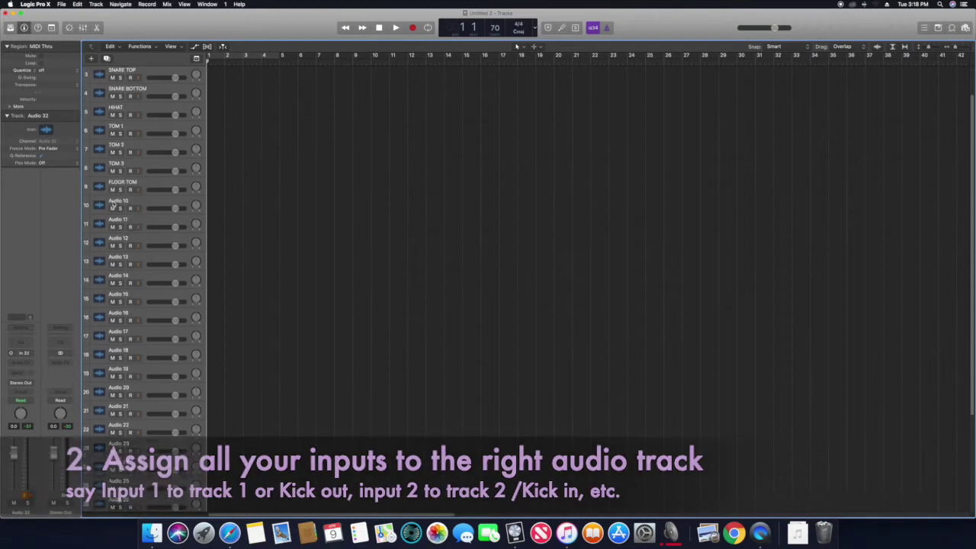
key("shift+n")
Name tracks 10–16 OH L, OH R, GUITAR, MONTAGE L, MONTAGE R, MOTIF XF8 and BASS.
type("OH L")
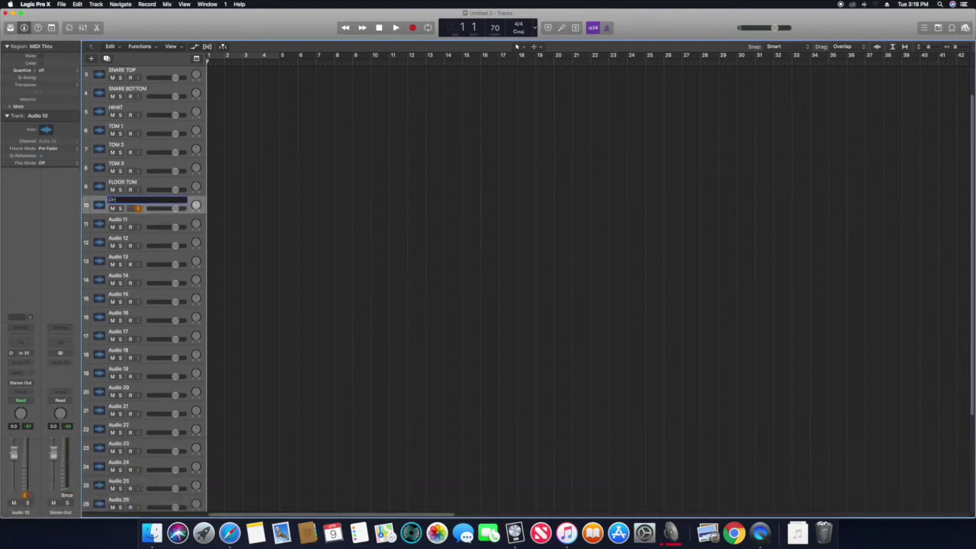
key("Tab")
type("OH R")
key("Tab")
type("GUITAR")
key("Tab")
type("MONTAGE L")
key("Tab")
type("MONTAGE R")
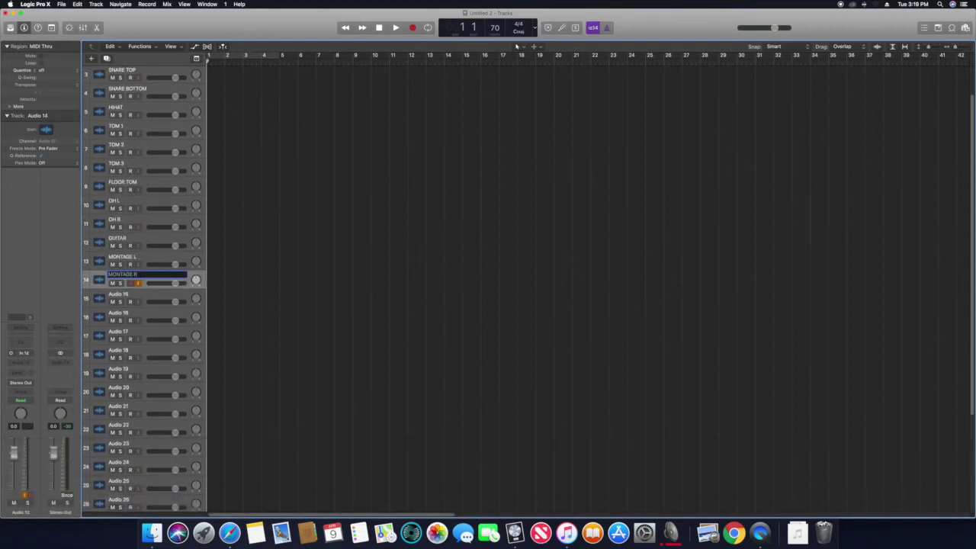
key("Tab")
type("MOTIF XF8")
key("Tab")
type("BASS")
key("Tab")
Name the choir tracks SOP 1–3, ALT 1–3 and TEN 1–3.
type("SOP 1")
key("Tab")
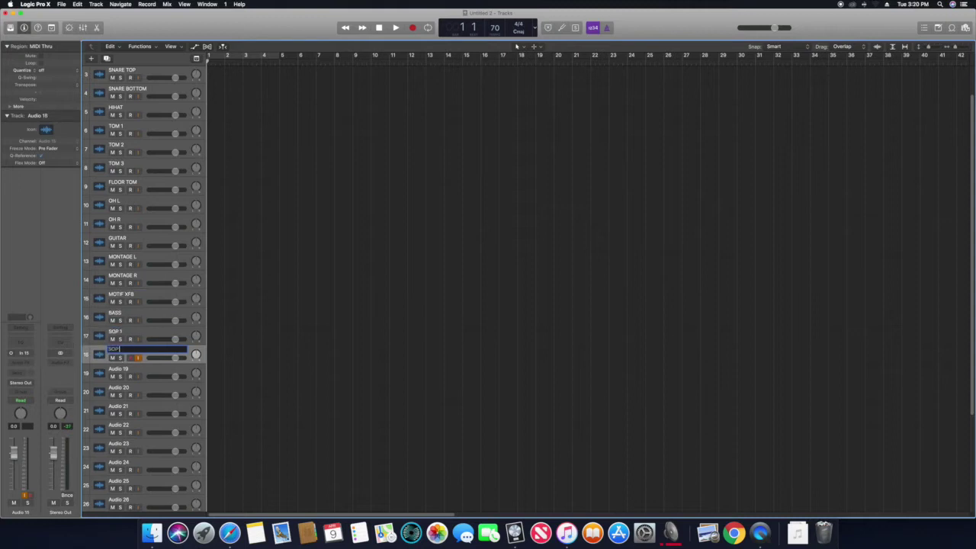
type("SOP 2")
key("Tab")
type("SOP 3")
key("Tab")
type("ALT 1")
key("Tab")
type("ALT 2")
key("Tab")
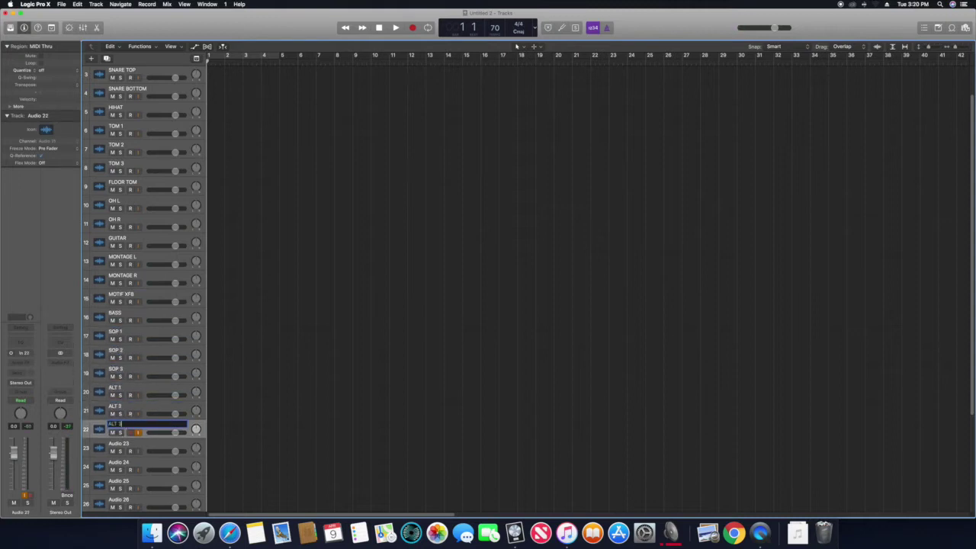
type("ALT 3")
key("Tab")
type("TEN 1")
key("Tab")
type("TEN 2\tTEN 3")
Name the following tracks MOTIF XF8, LOOP and TD 1.
key("Tab")
type("MOTIF XF8")
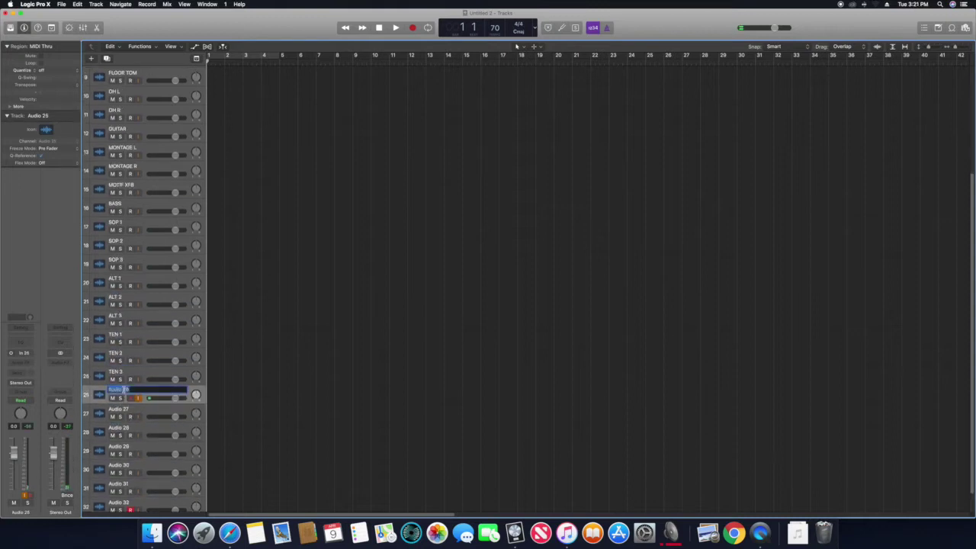
key("Tab")
type("LOOP")
key("Tab")
type("TD 1")
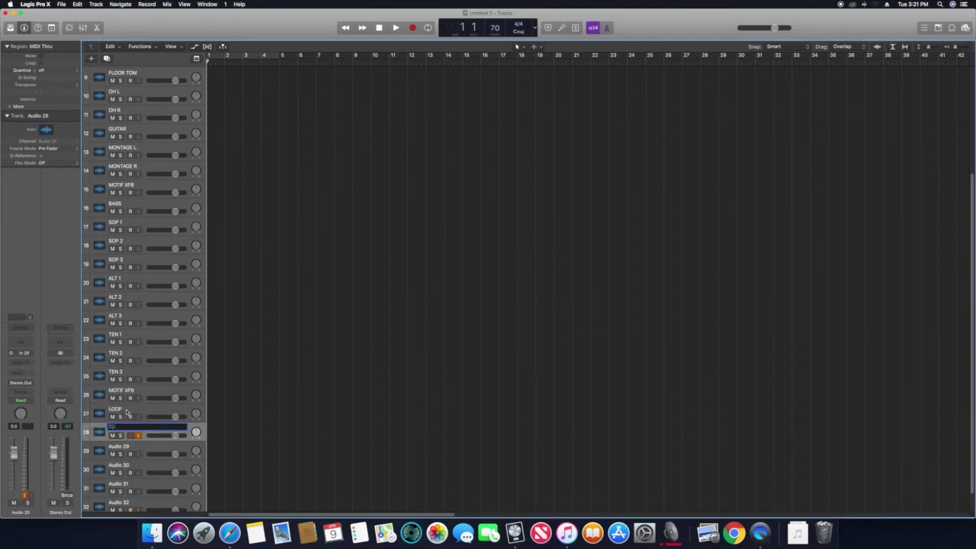
key("Tab")
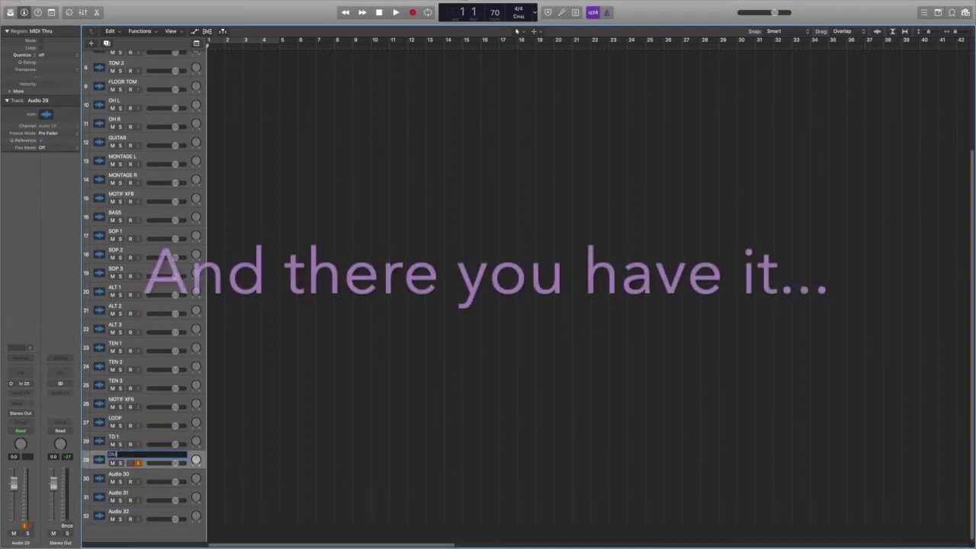
key("Tab")
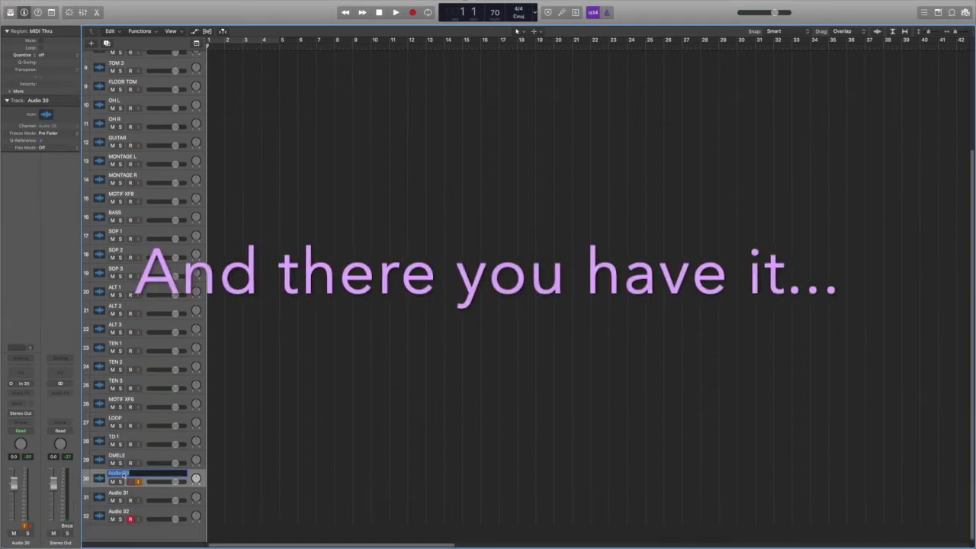
key("Tab")
key("Tab")
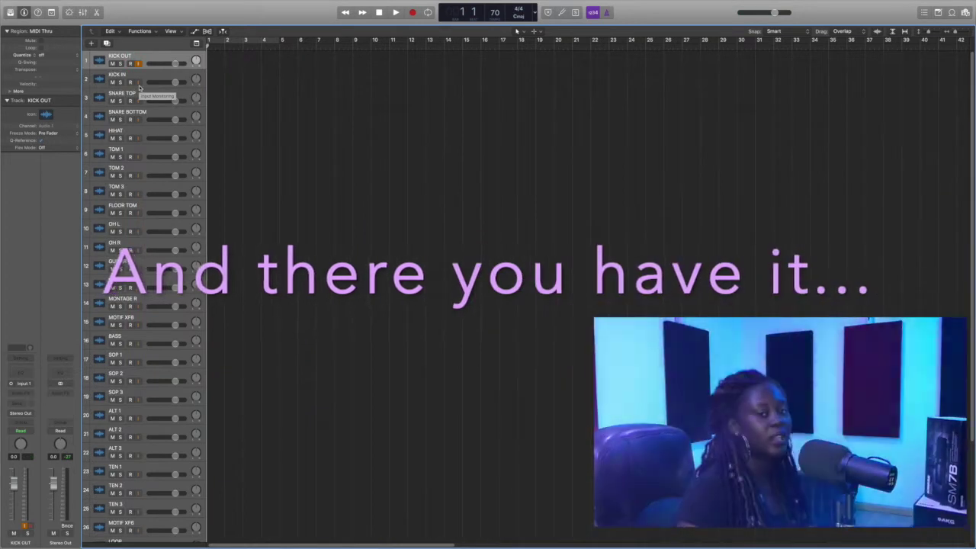
Scroll to the bottom of the track list and record-enable track 32, LEAD 2.
left_click_drag(131, 64, 130, 81)
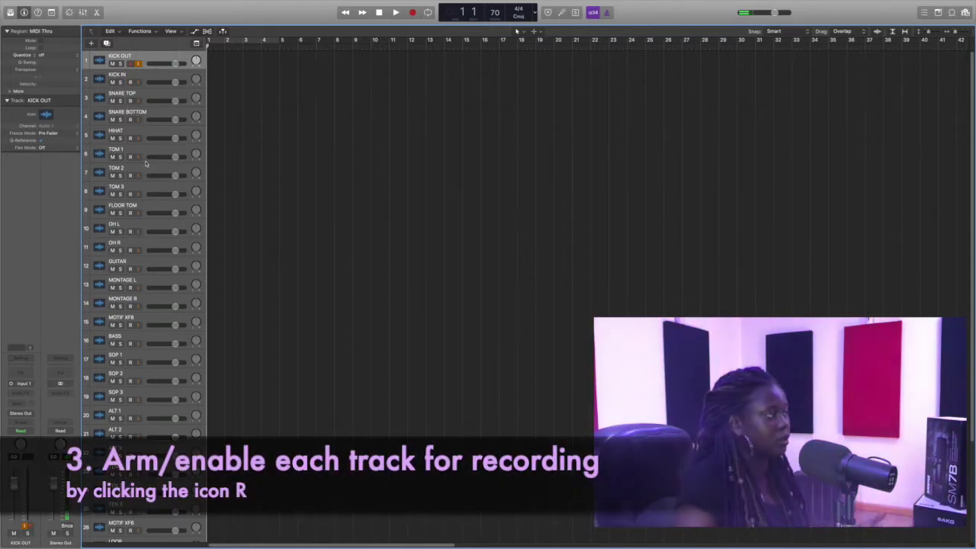
scroll(149, 183, "down", 5)
scroll(149, 180, "down", 2)
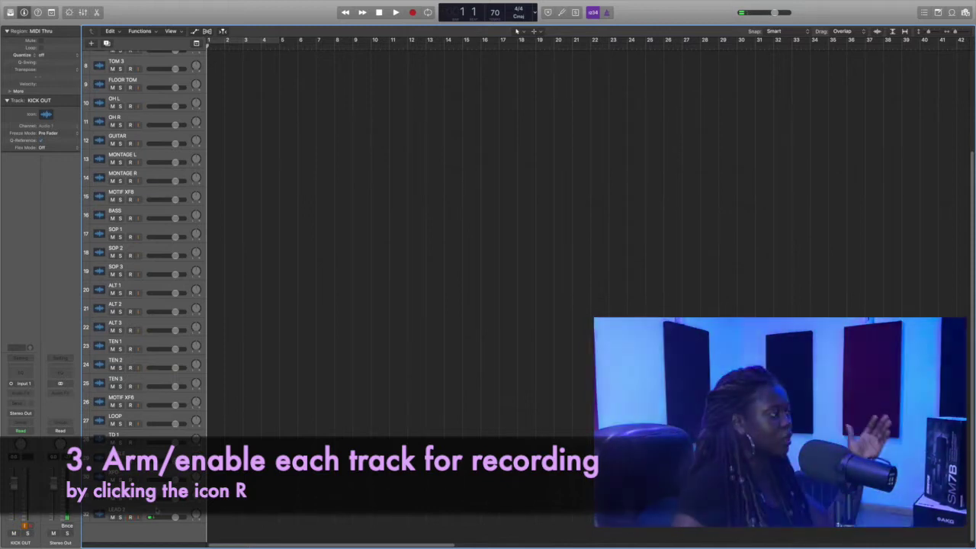
left_click(131, 518)
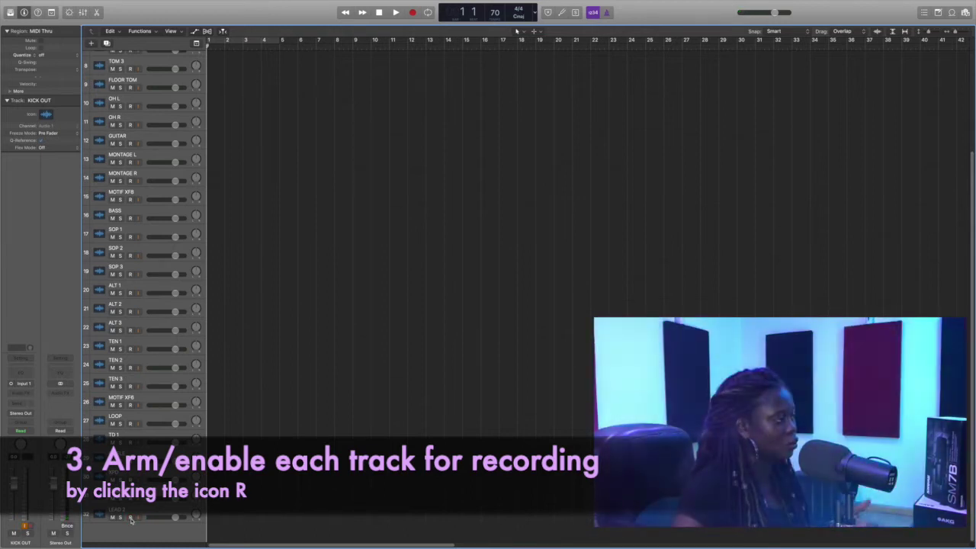
left_click(130, 519)
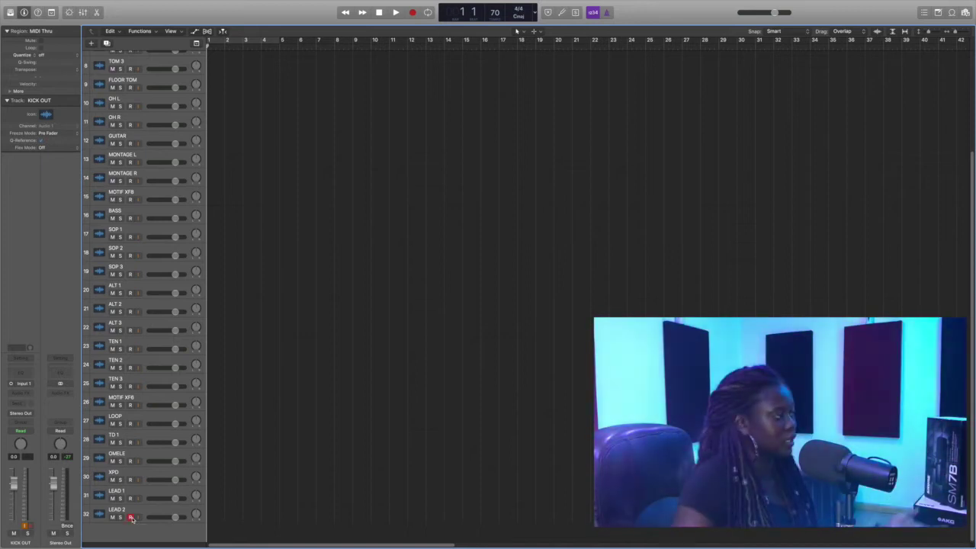
left_click(131, 516)
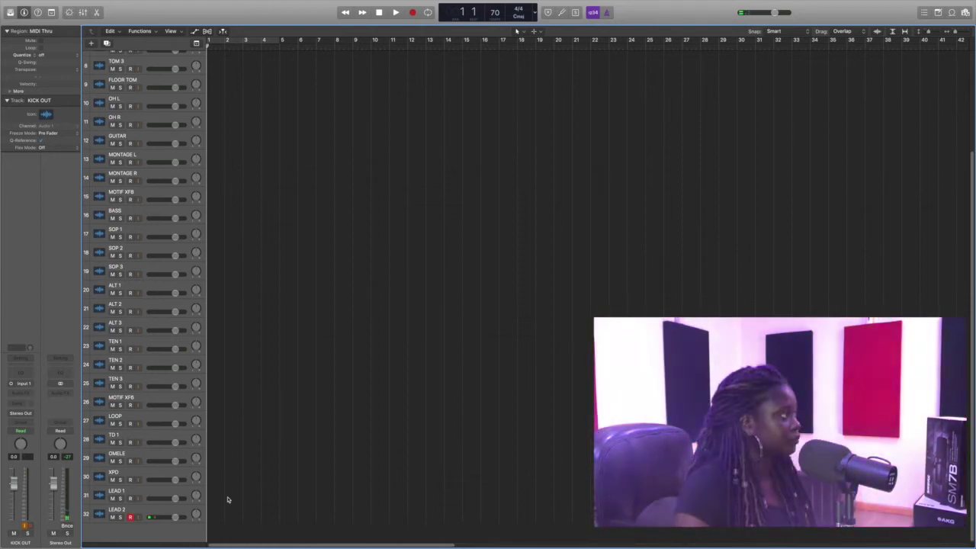
Halt the transport, disable the metronome click, and open Metronome Settings from its context menu.
key("r")
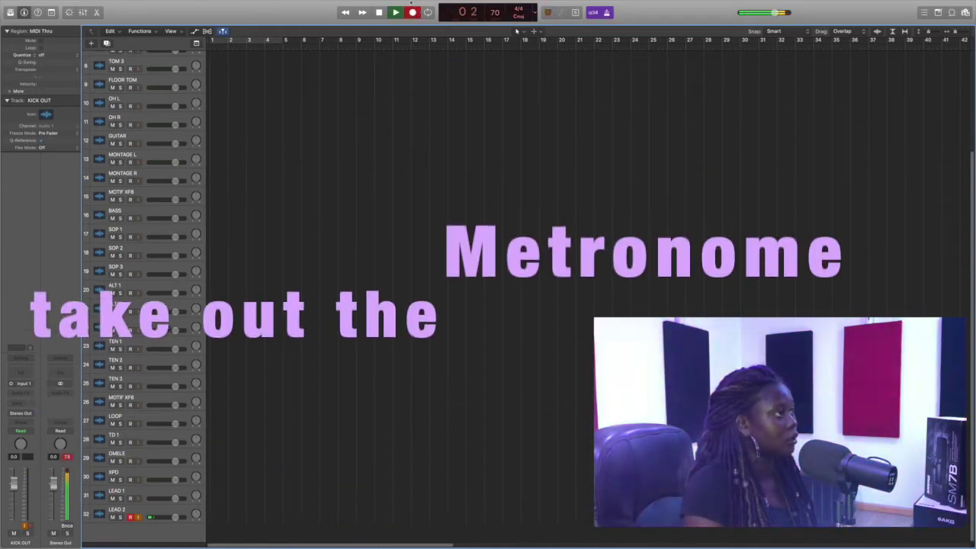
key("k")
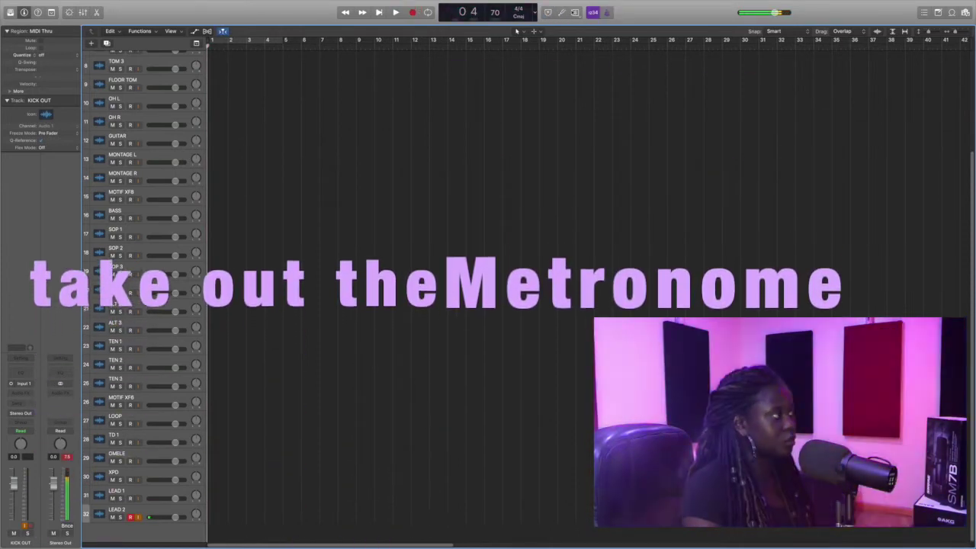
key("space")
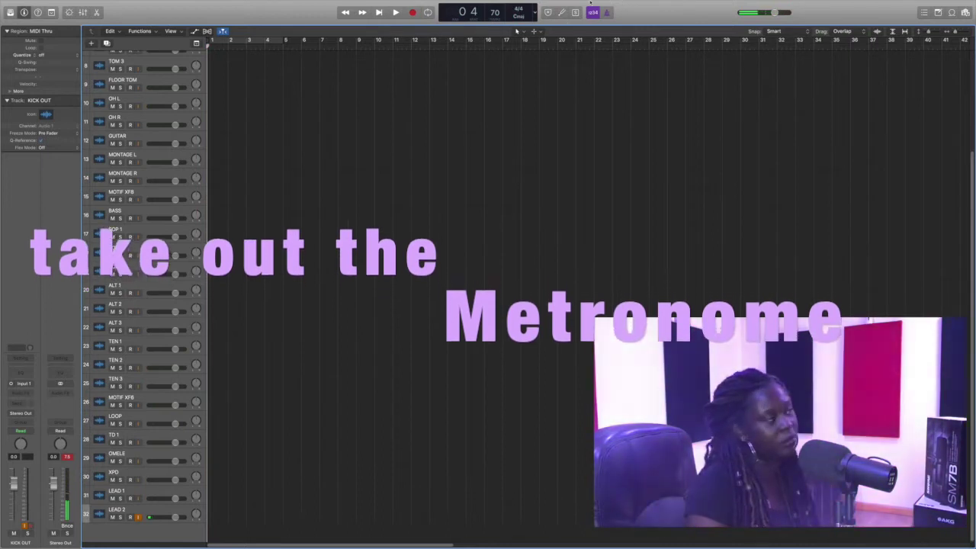
left_click(605, 12)
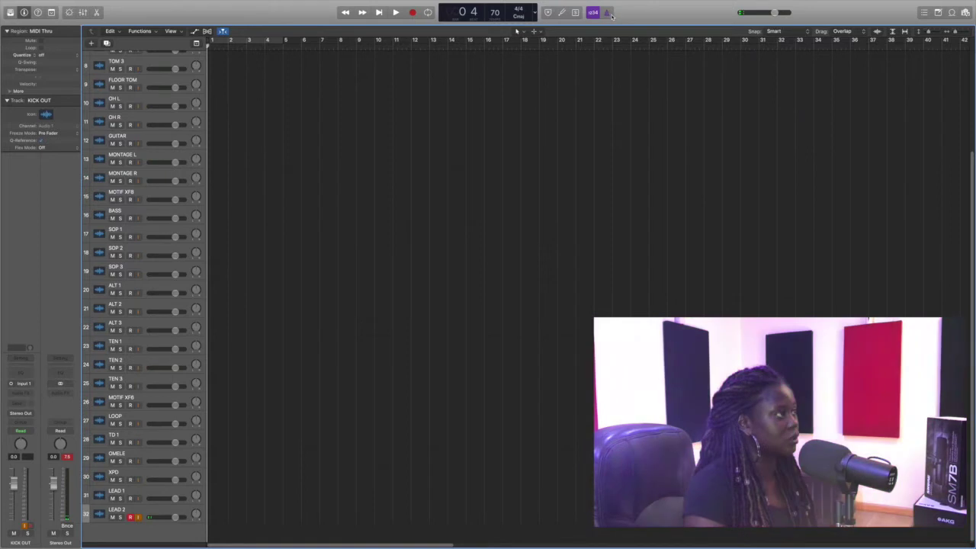
right_click(609, 14)
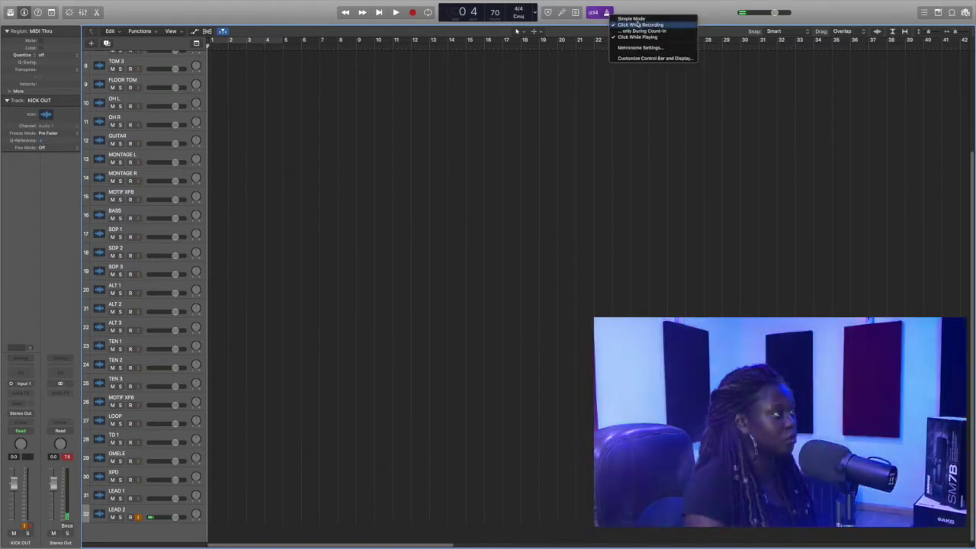
left_click(635, 48)
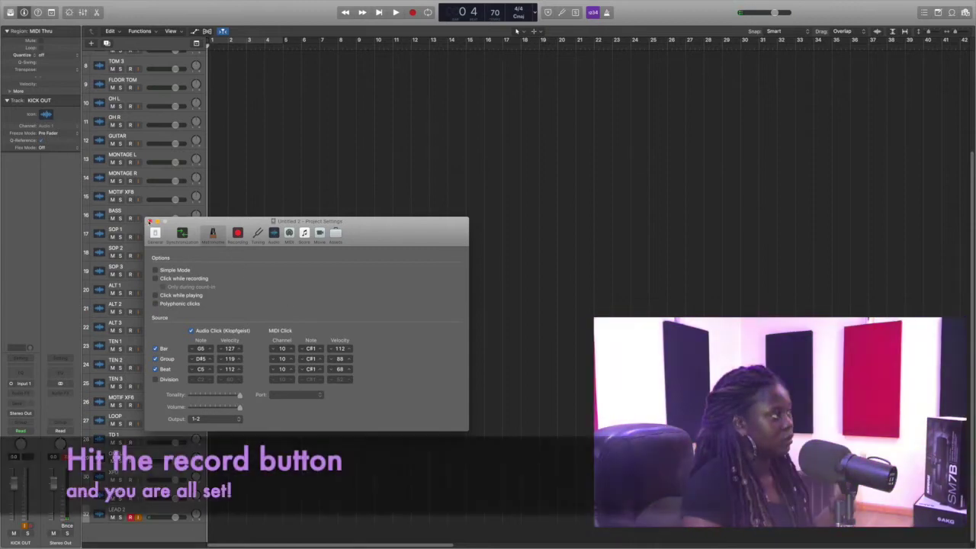
Close Project Settings, then record the lead vocal on LEAD 2 up to bar 27 and stop.
left_click(150, 221)
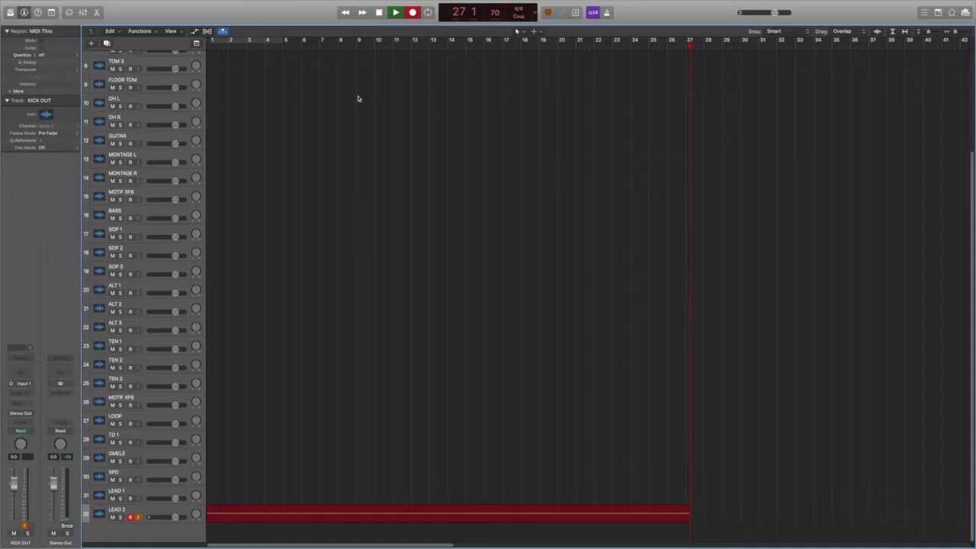
key("space")
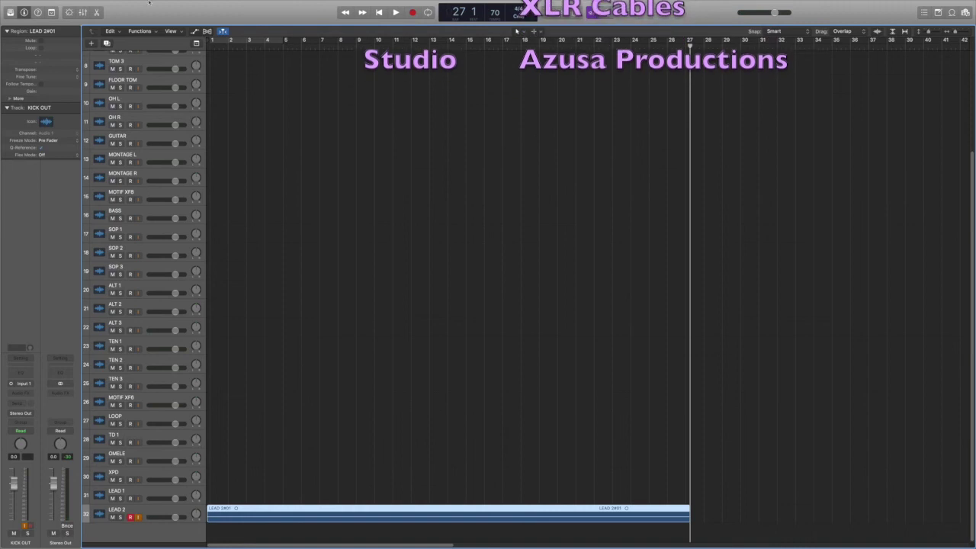
Return the playhead to bar 1 to play back the LEAD 2#01 take.
key("Return")
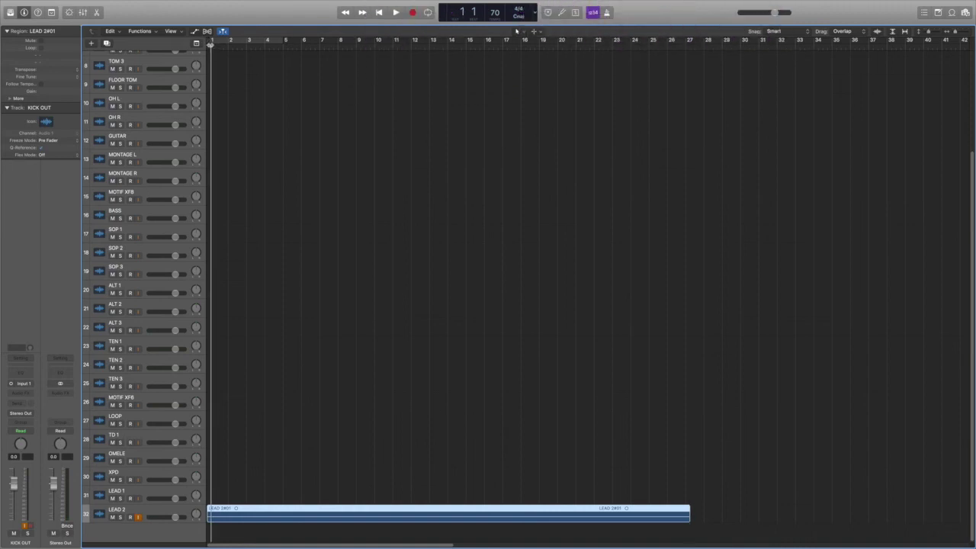